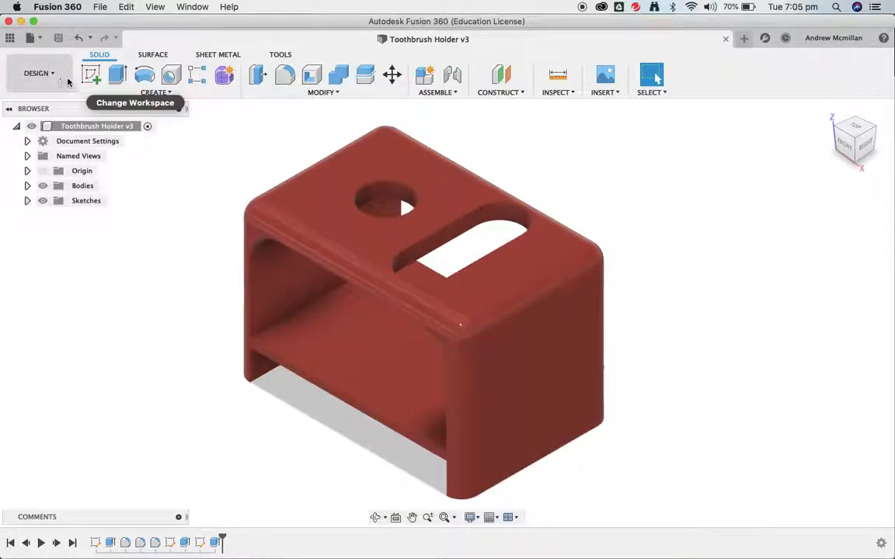
Step: Create a new drawing of the full toothbrush holder design from scratch, using the ISO standard, millimetres and an A3 sheet
left_click(46, 73)
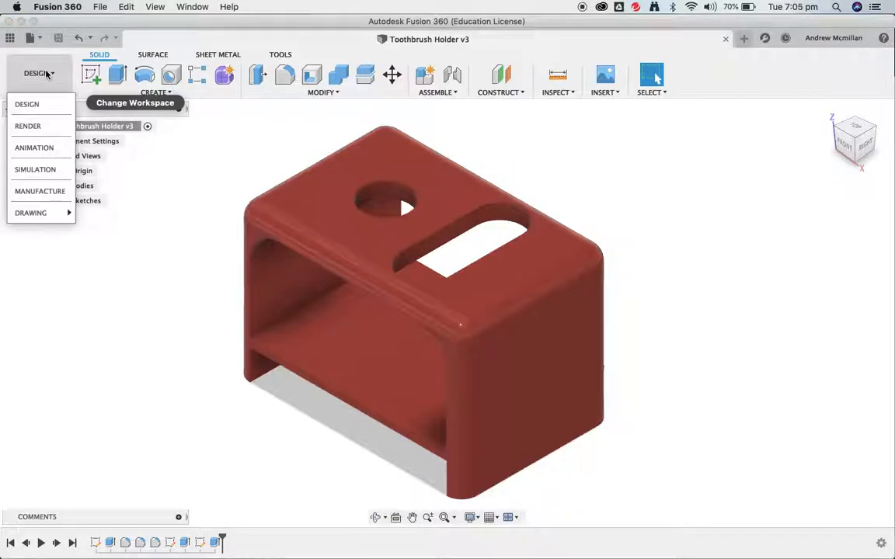
mouse_move(49, 213)
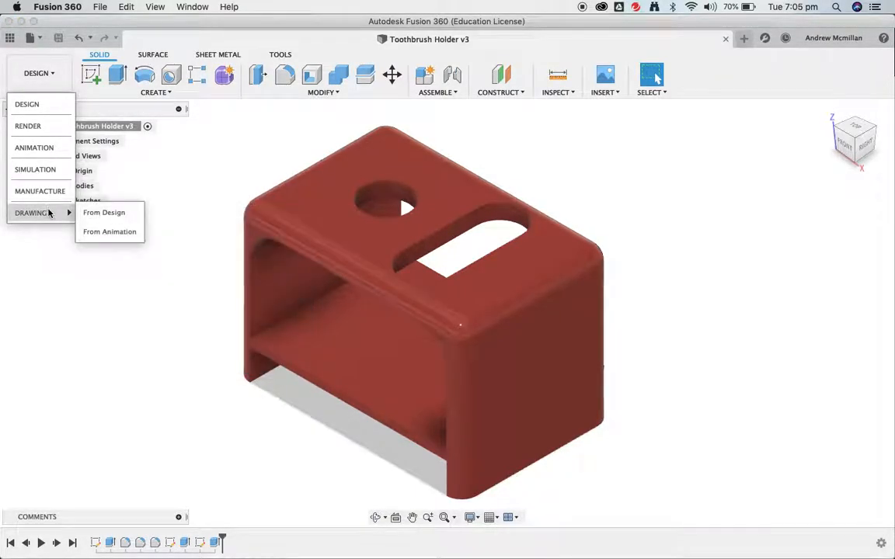
left_click(93, 215)
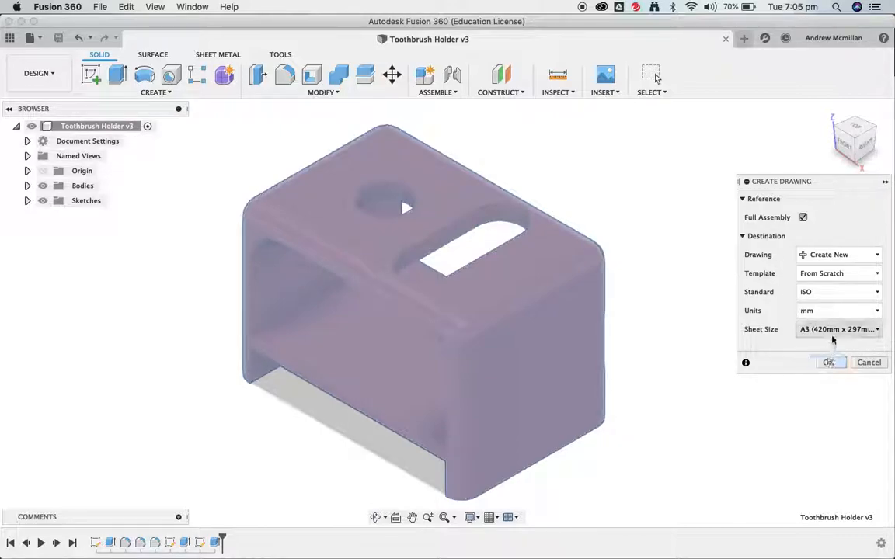
left_click(830, 362)
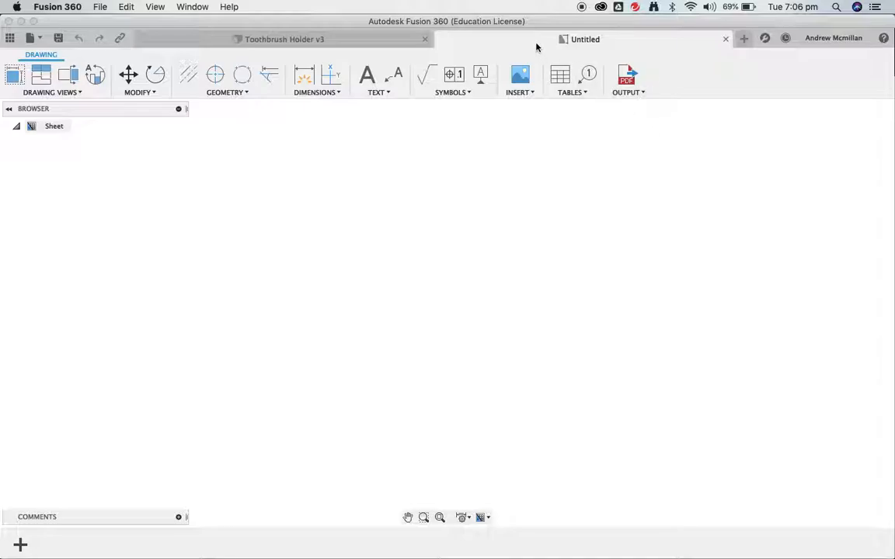
left_click(572, 40)
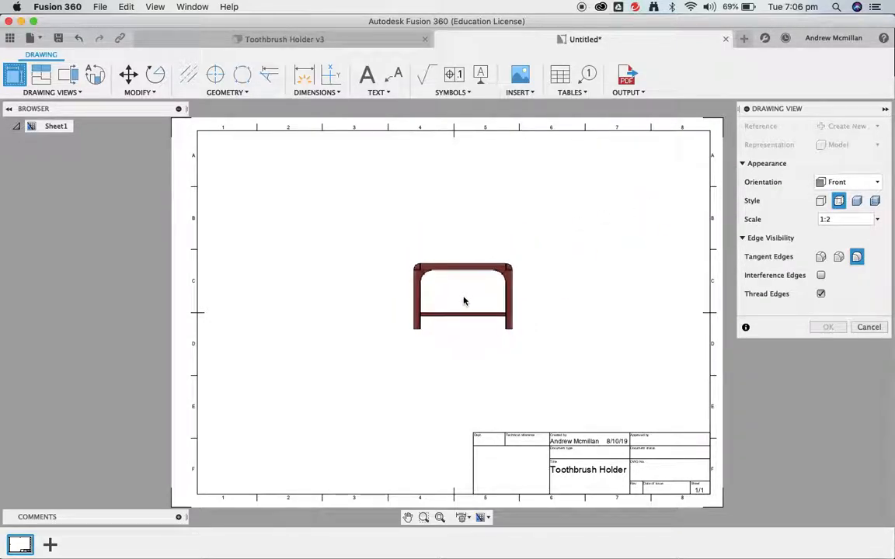
Step: Place the front view near the middle of the sheet, trying scales 1:8 and 1:1 before settling on 1:2
left_click(457, 300)
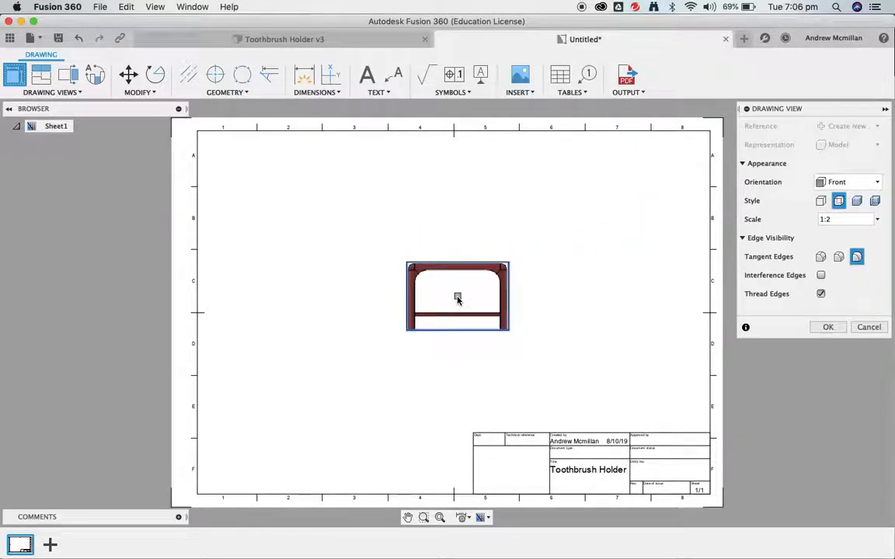
left_click(878, 220)
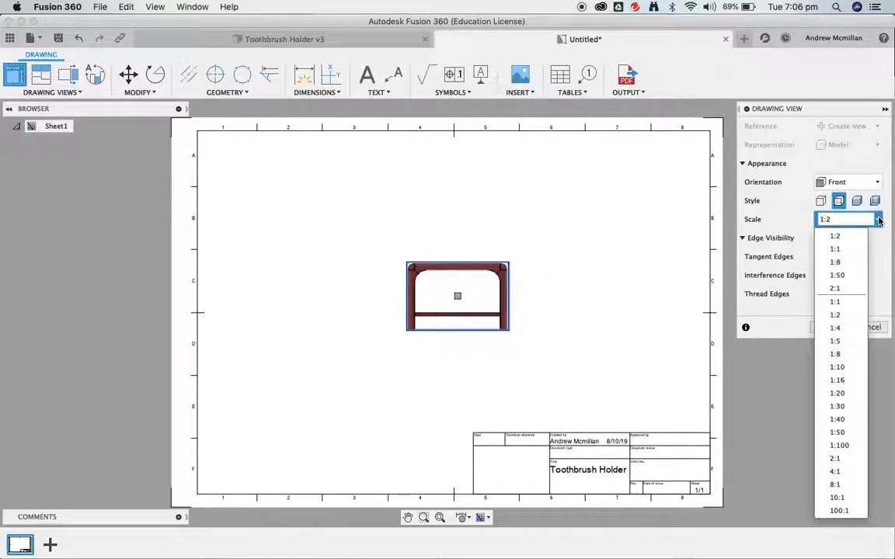
left_click(835, 263)
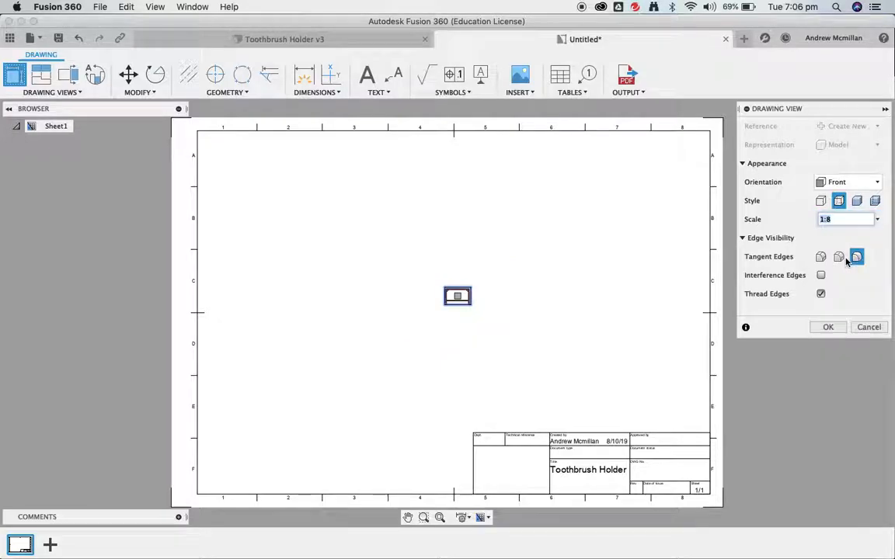
left_click(877, 220)
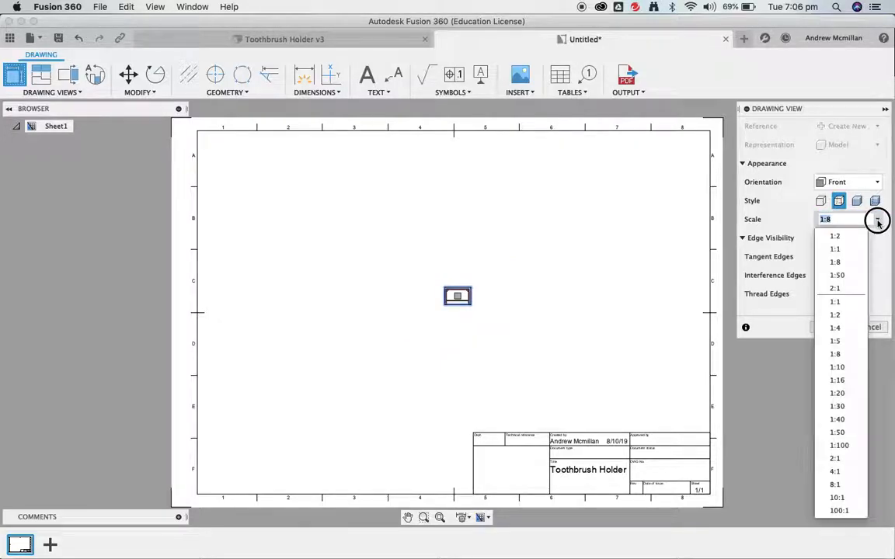
left_click(847, 302)
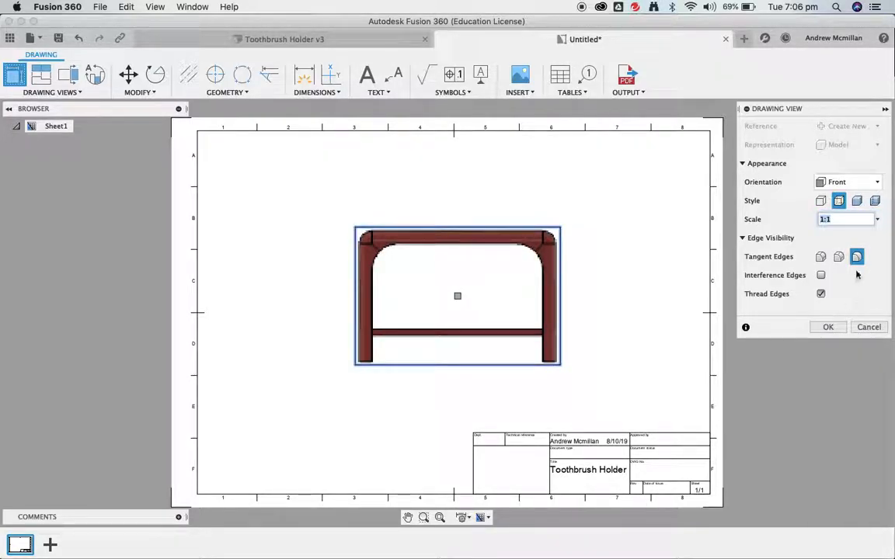
left_click(876, 219)
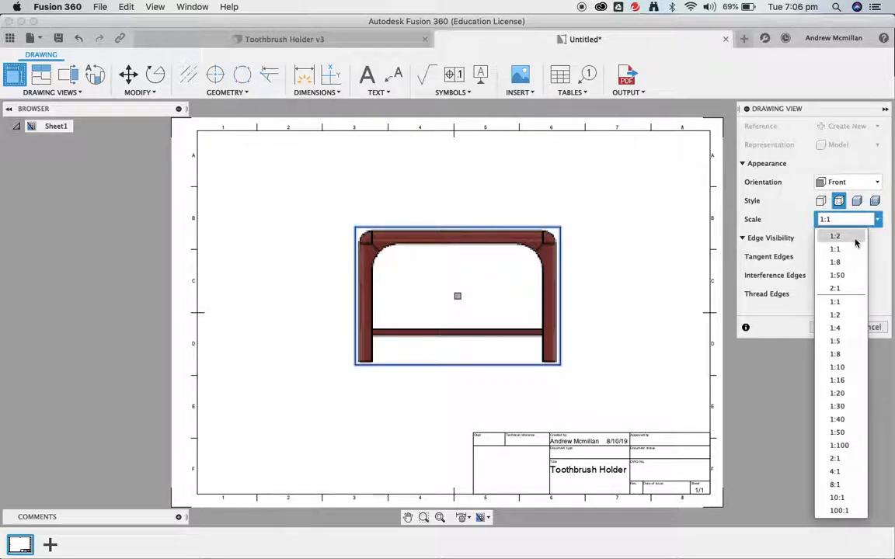
left_click(855, 241)
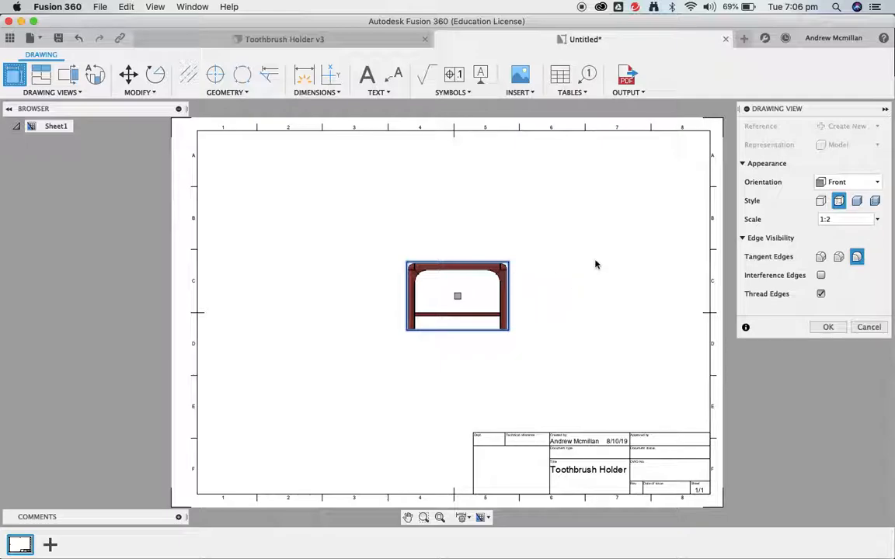
left_click(821, 328)
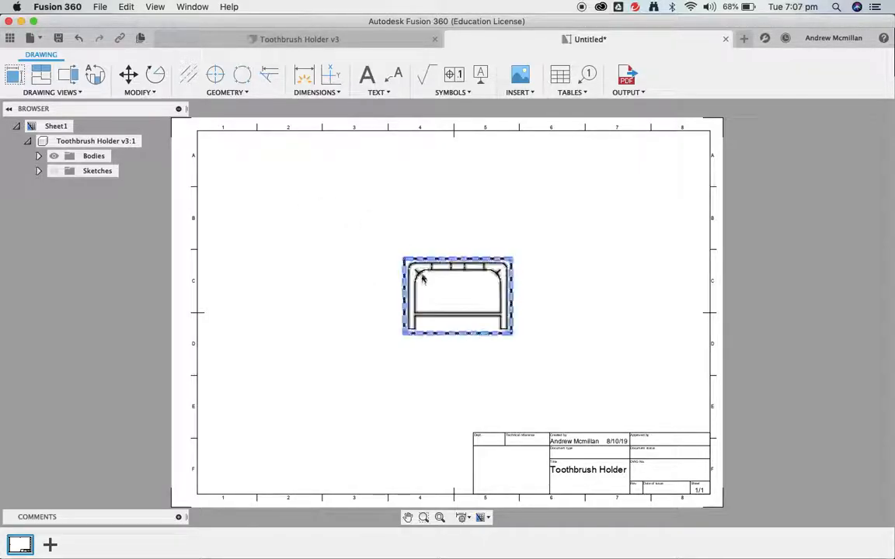
Step: Project four orthogonal views from the front view, one on each side, one below and one above it
left_click(42, 76)
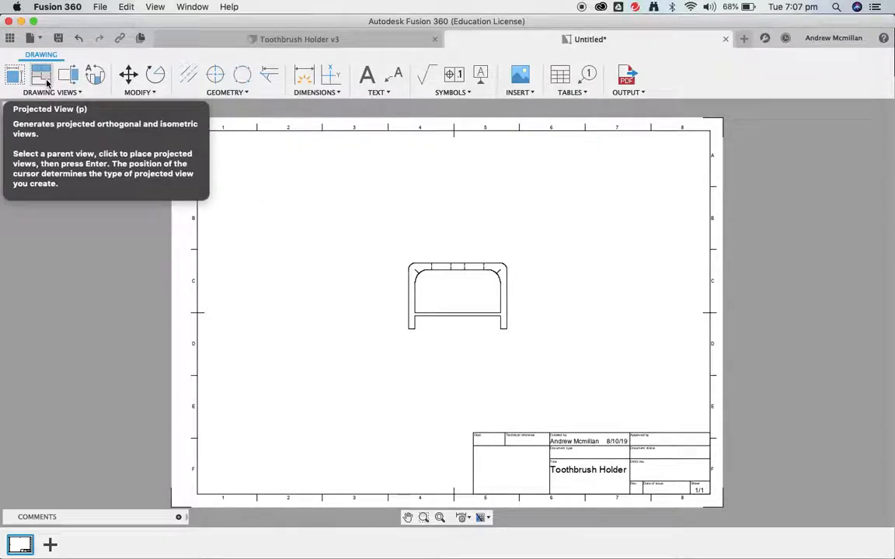
left_click(46, 84)
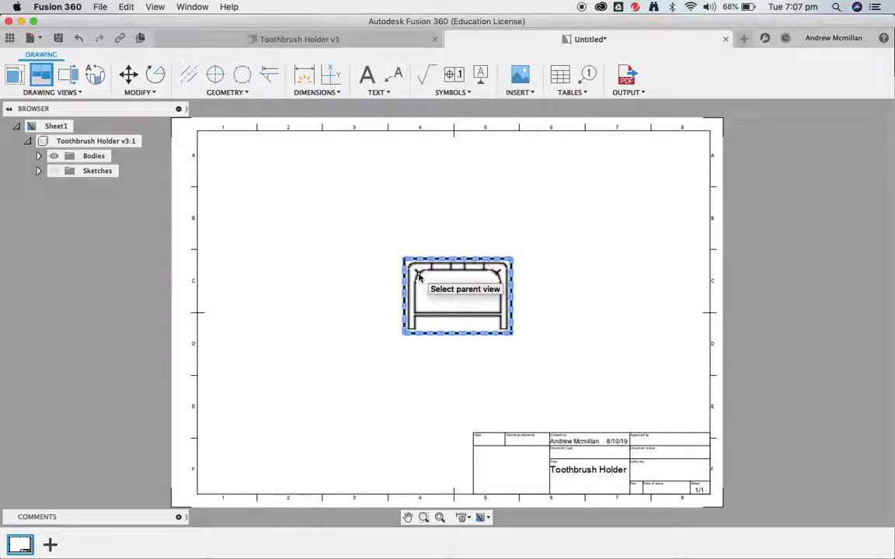
left_click(417, 276)
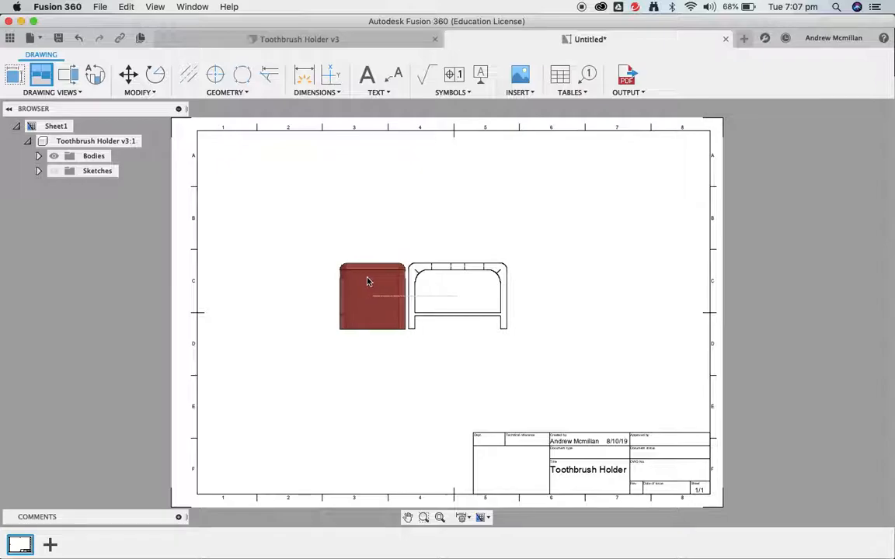
left_click(318, 280)
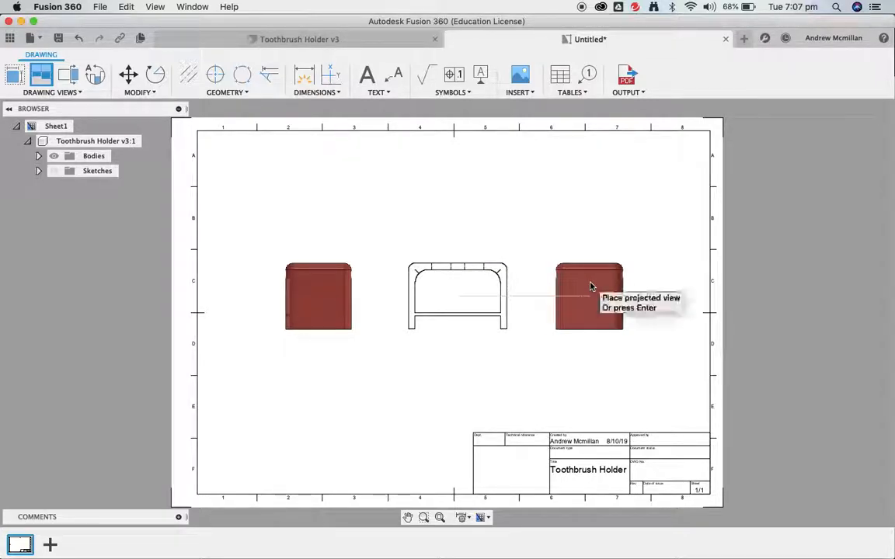
left_click(591, 288)
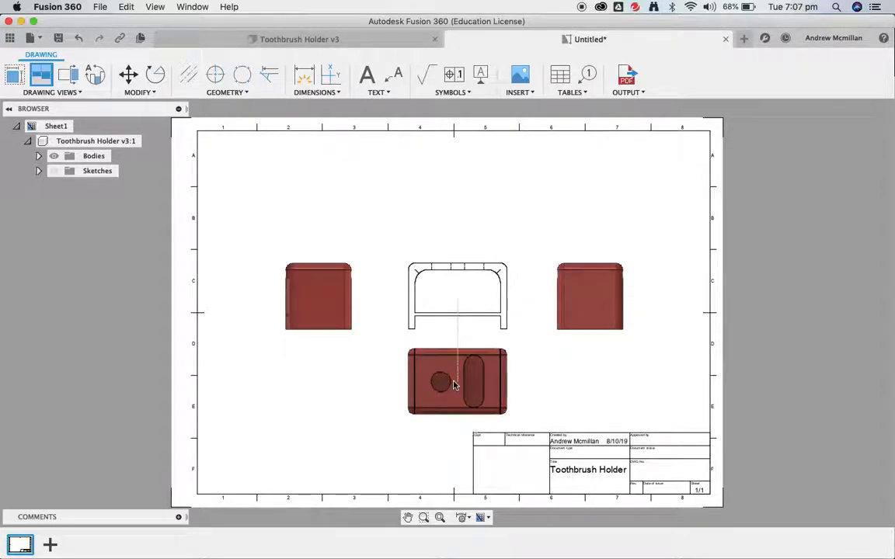
left_click(455, 362)
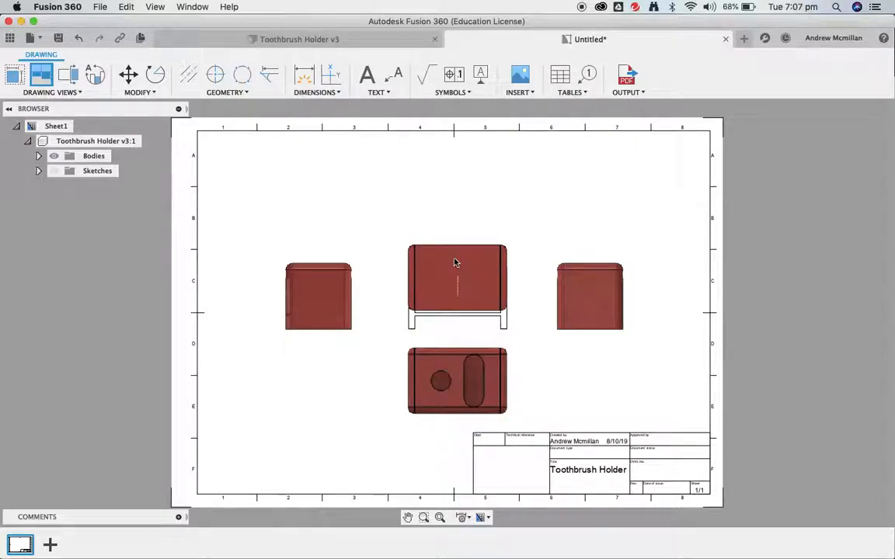
left_click(456, 208)
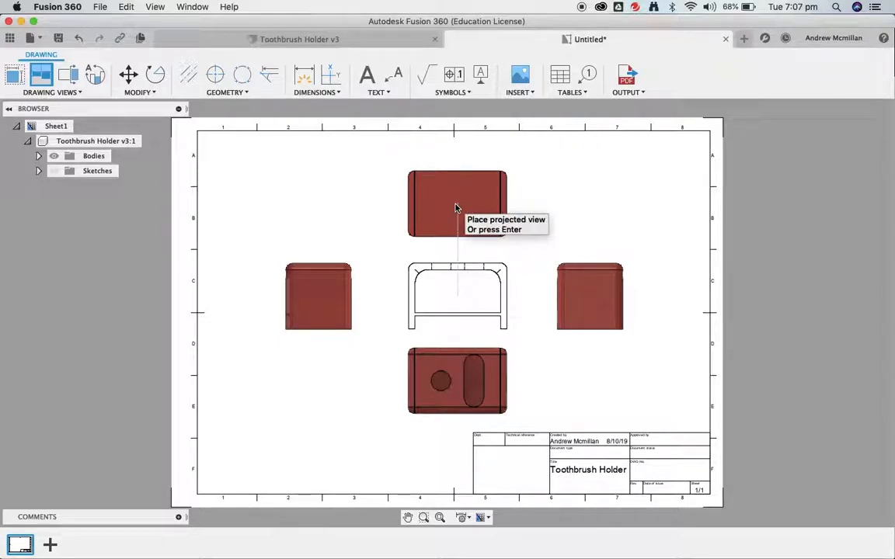
key("Return")
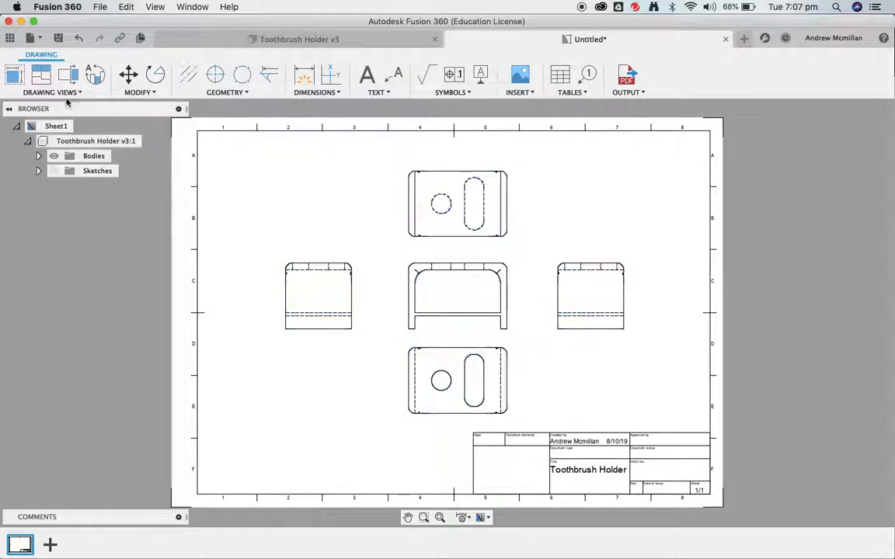
Step: Try to project an isometric view from the front view into the empty lower-left area of the sheet
left_click(43, 80)
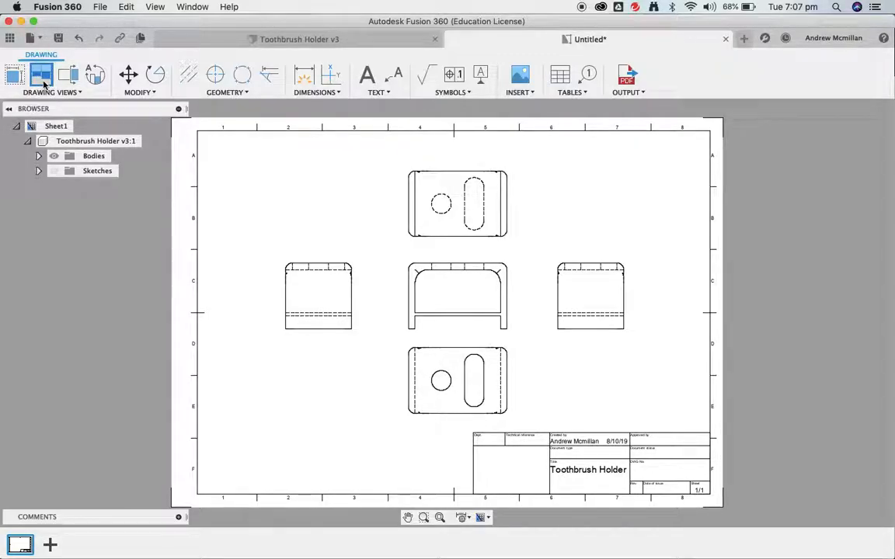
left_click(434, 297)
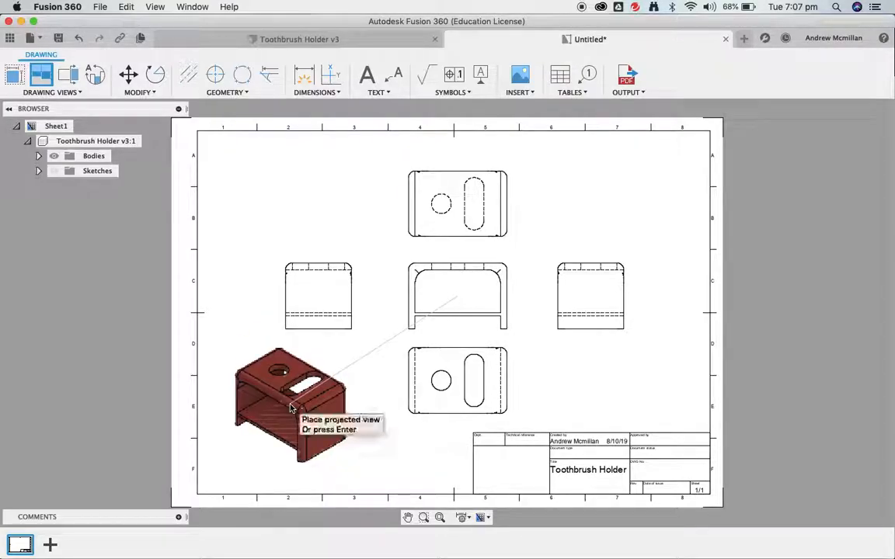
key("Return")
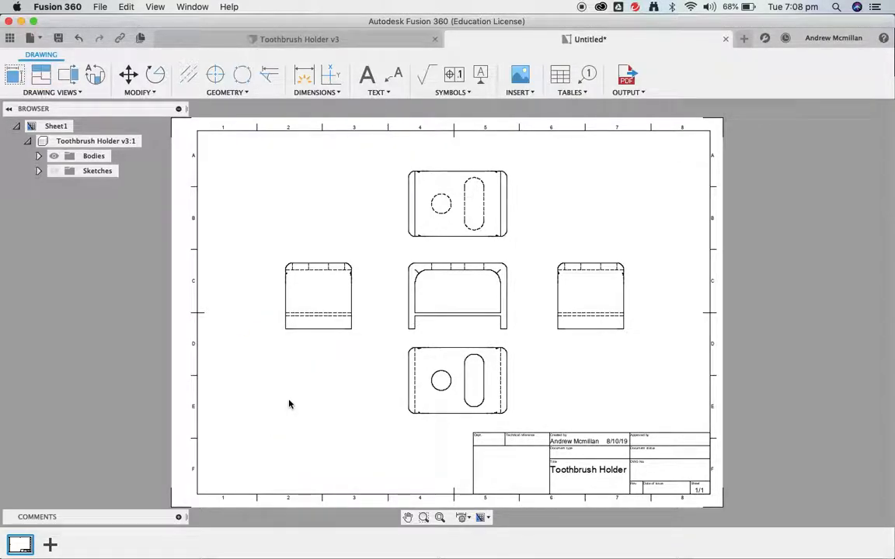
Step: Dimension the overall width of the upper projected view, placing the dimension above it
left_click(308, 77)
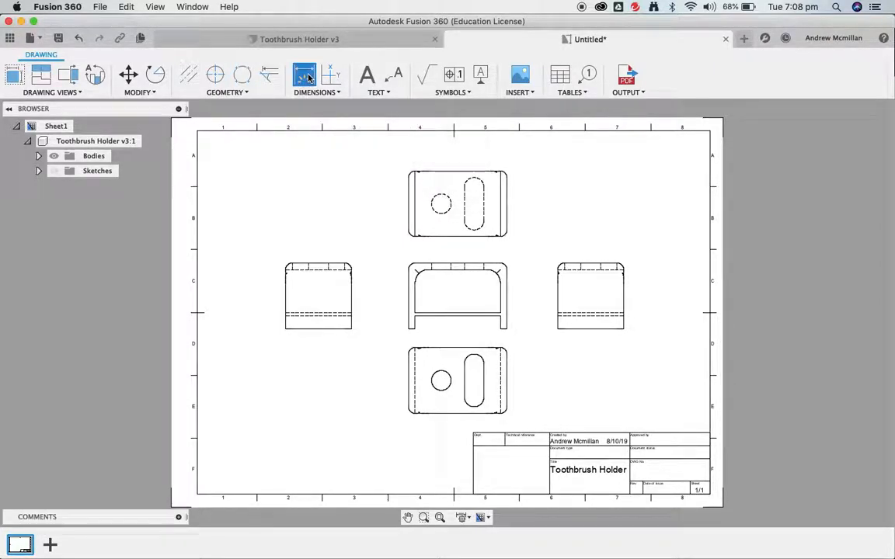
left_click(408, 197)
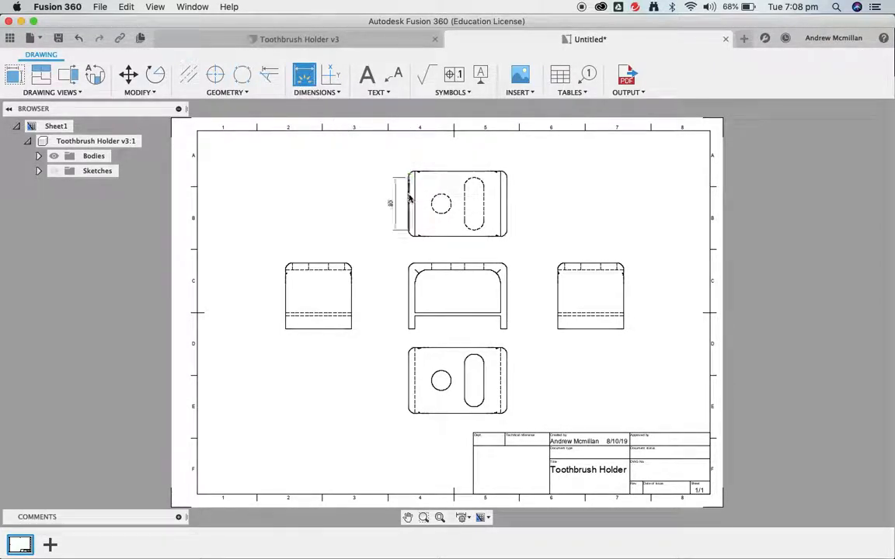
left_click(396, 198)
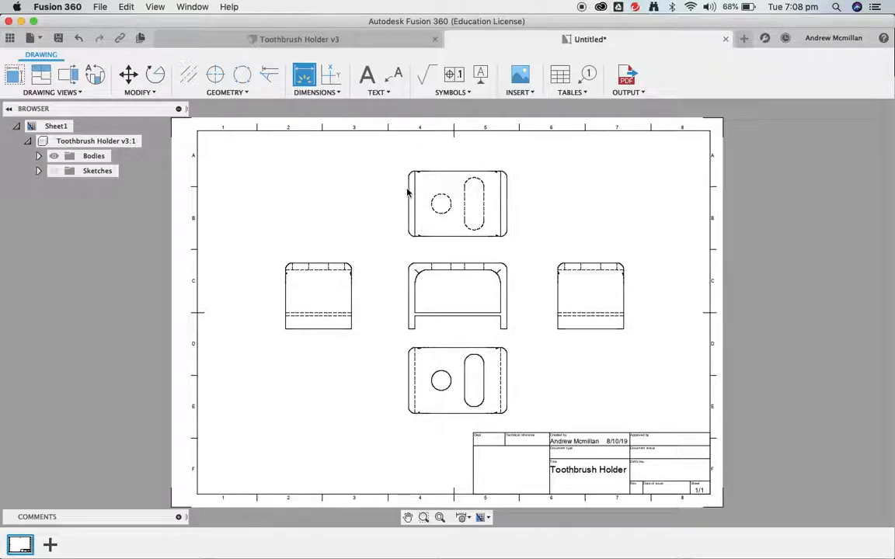
left_click(508, 201)
left_click(500, 153)
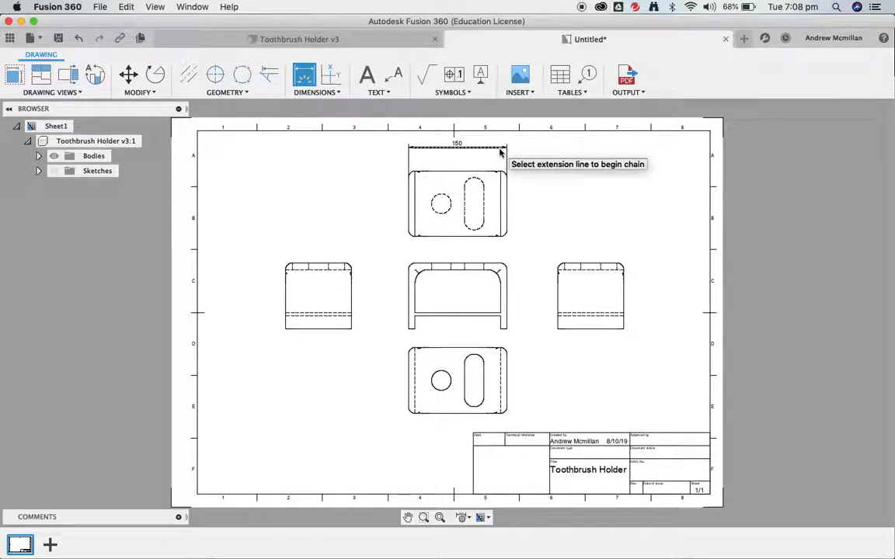
Step: Dimension the overall width of the left side view, placing the dimension above it
left_click(351, 285)
left_click(285, 281)
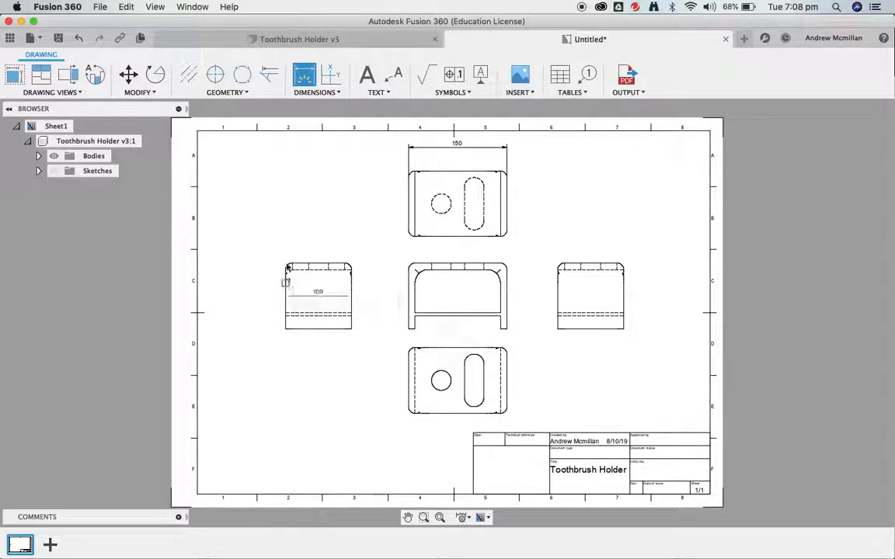
left_click(295, 215)
Step: Try to dimension the rounded inner upper-left corner of the front view
left_click(468, 360)
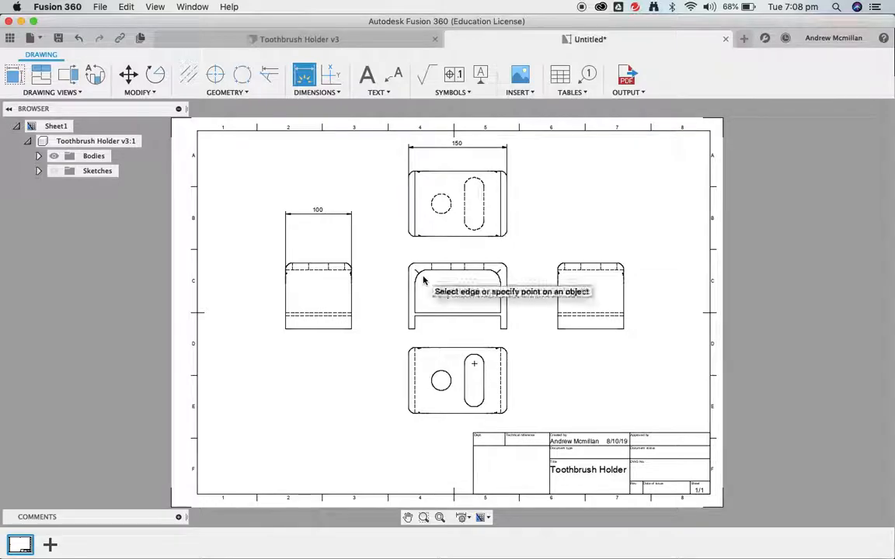
scroll(423, 277, "up", 3)
scroll(423, 281, "up", 2)
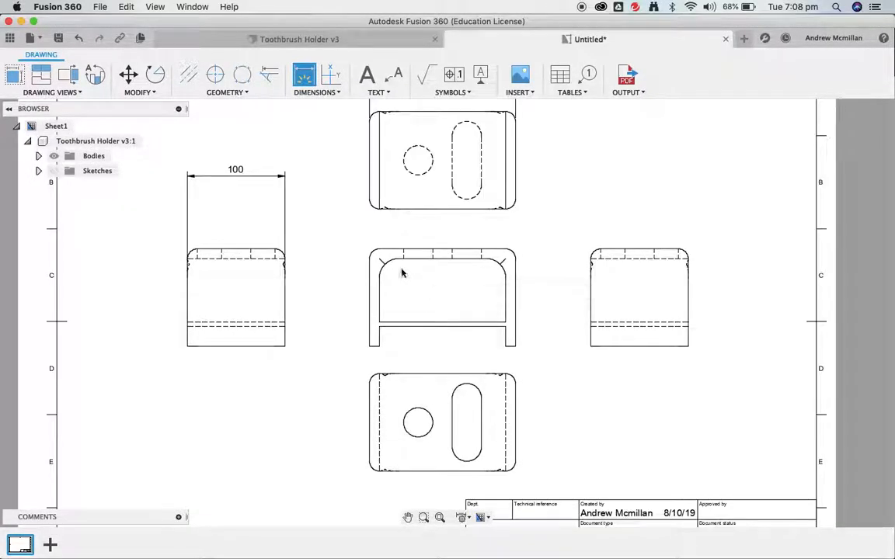
left_click(392, 266)
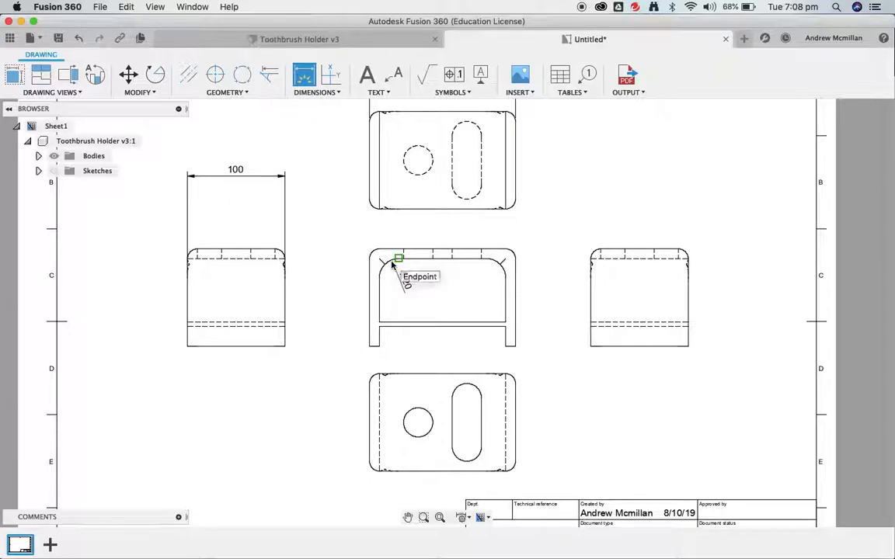
key("Escape")
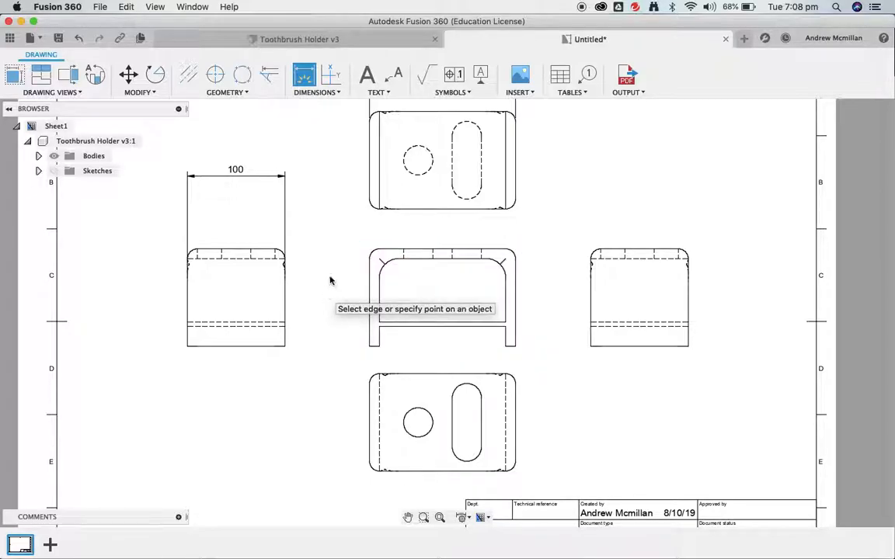
left_click(385, 264)
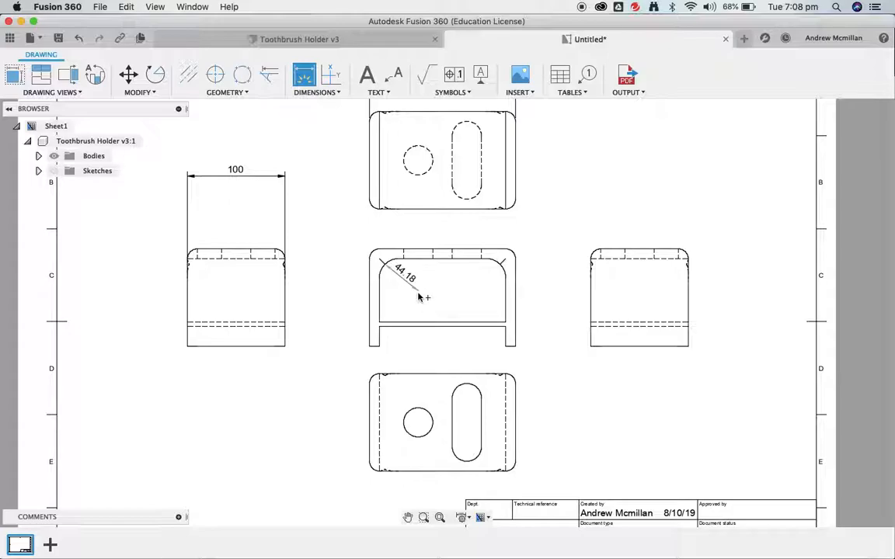
key("Escape")
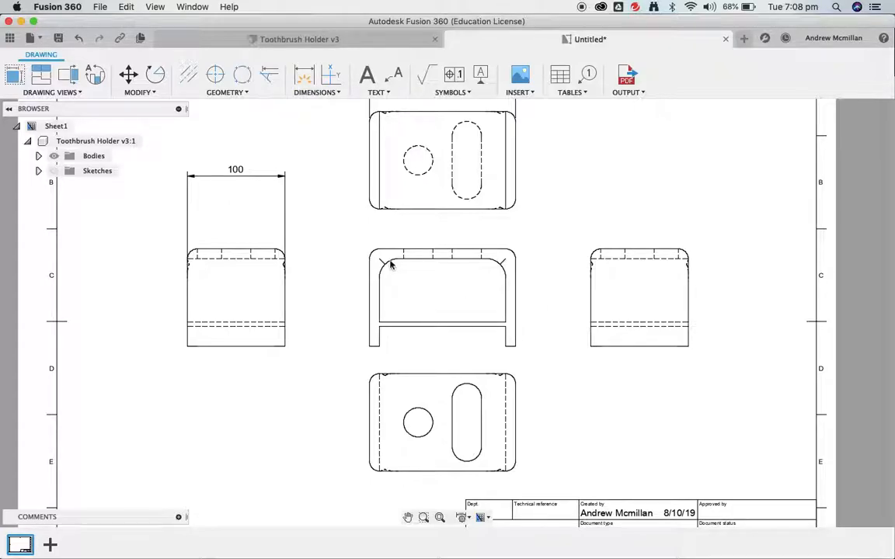
Step: Dimension the radius of the front view's inner upper-left corner and the diameter of the round hole in the lower projected view
left_click(303, 76)
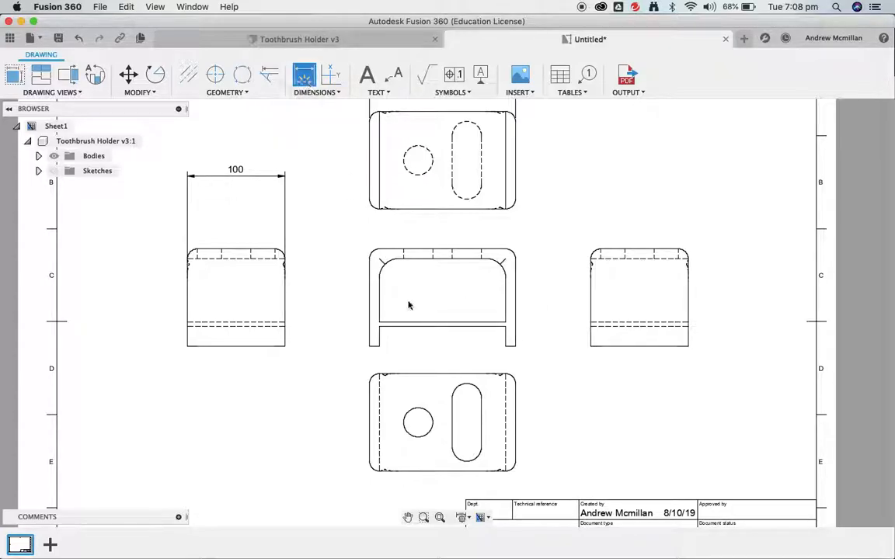
left_click(392, 264)
scroll(392, 264, "up", 2)
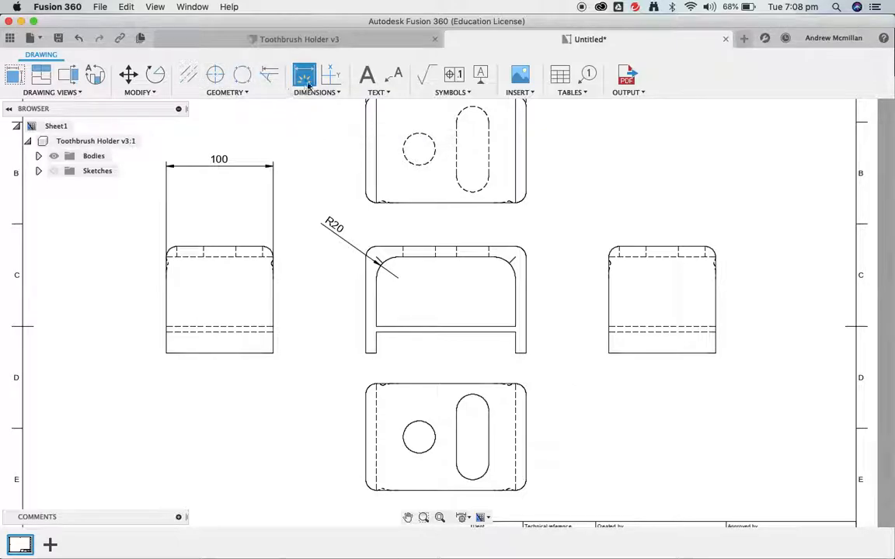
left_click(406, 432)
left_click(300, 441)
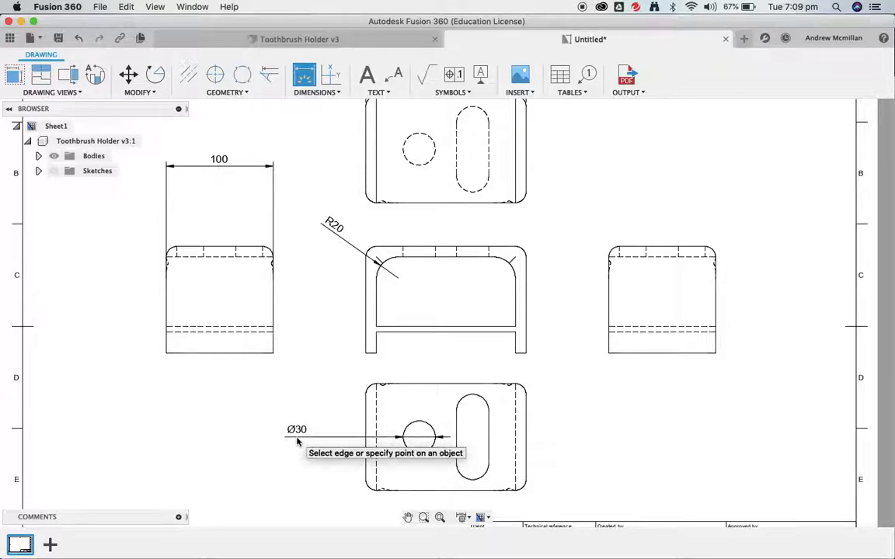
Step: Dimension the radius of the slot's upper rounded end in the lower projected view, placing the text outside the view's upper-right corner
left_click(466, 399)
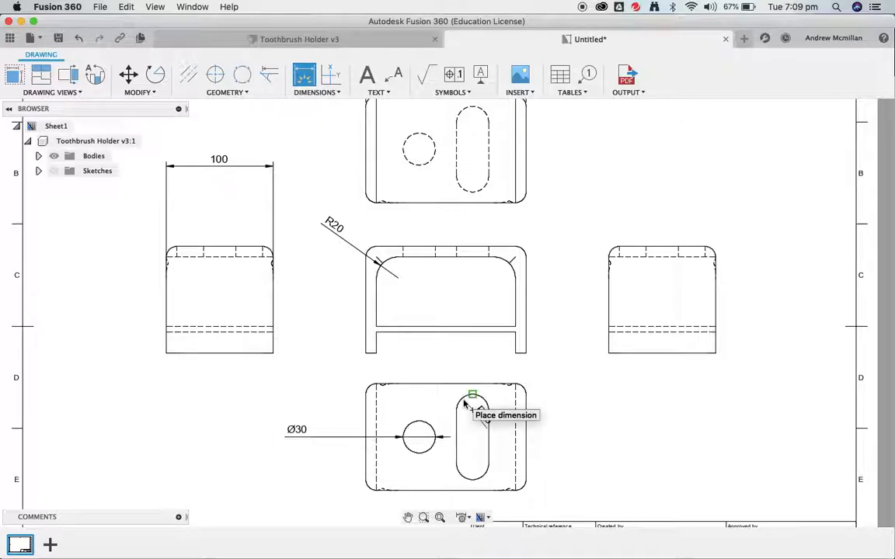
key("Escape")
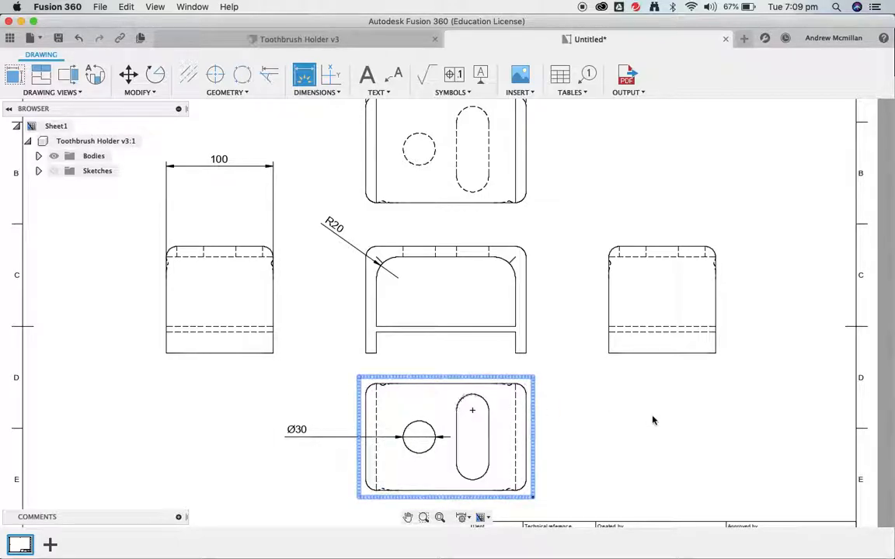
left_click(464, 400)
scroll(462, 402, "up", 1)
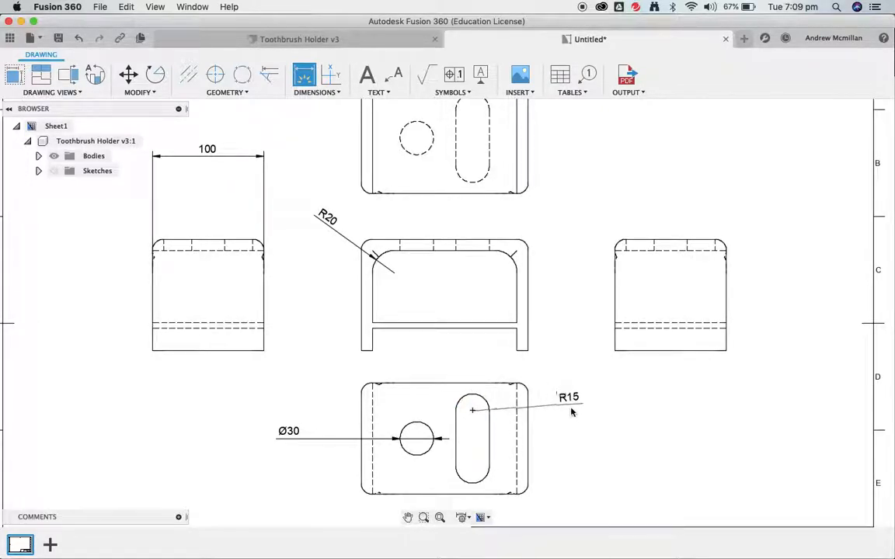
left_click(561, 362)
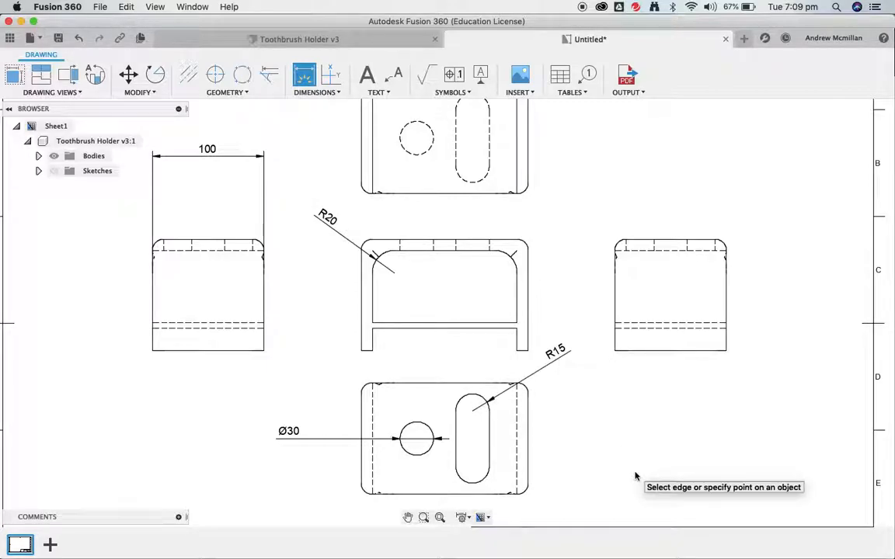
Step: Save the drawing as Toothbrush Holder Drawing in the Toothbrush Holder project folder
scroll(635, 476, "down", 1)
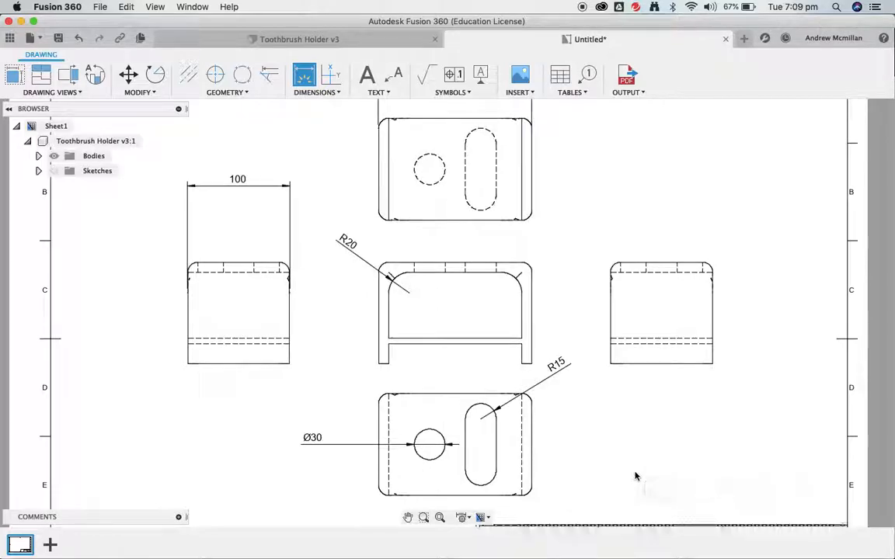
scroll(635, 476, "down", 1)
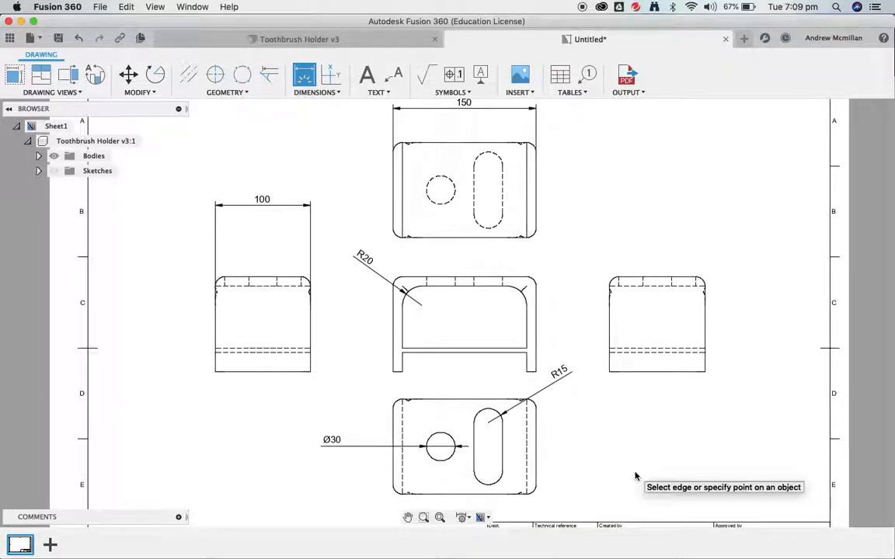
scroll(635, 477, "down", 1)
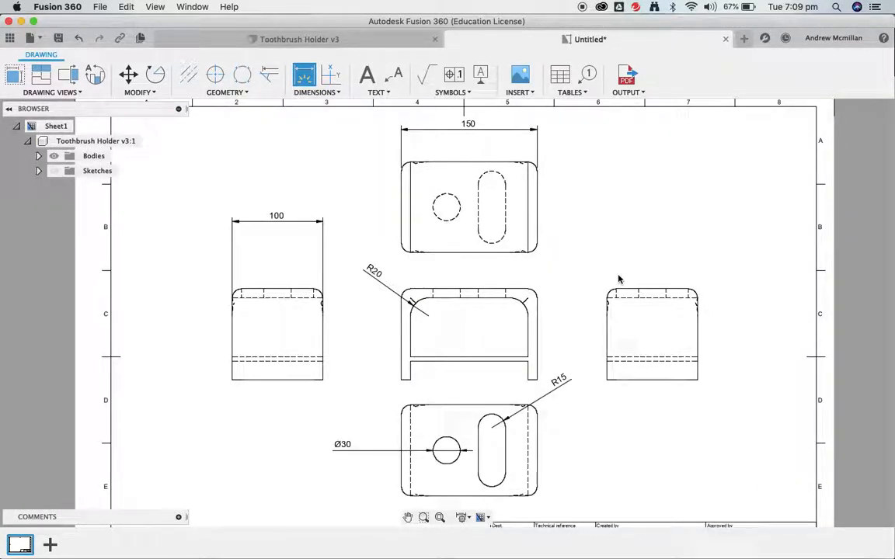
scroll(587, 281, "down", 1)
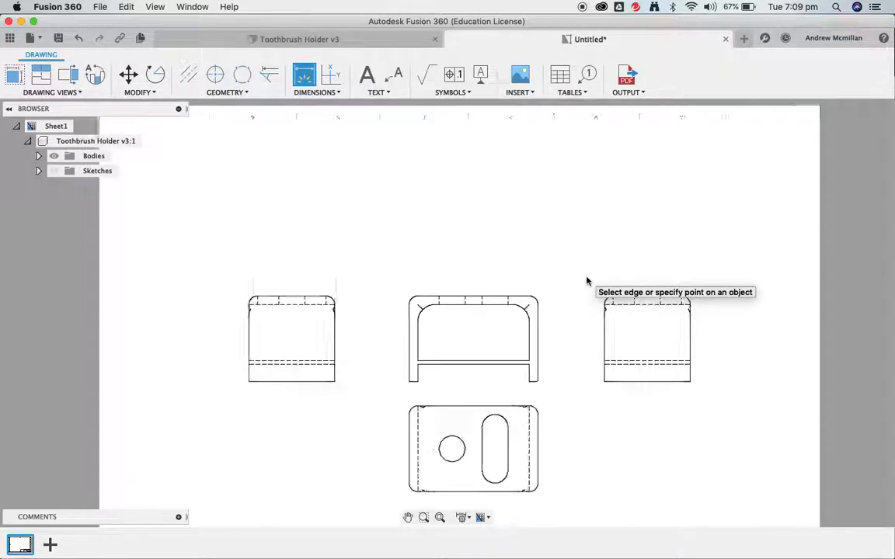
scroll(587, 280, "down", 2)
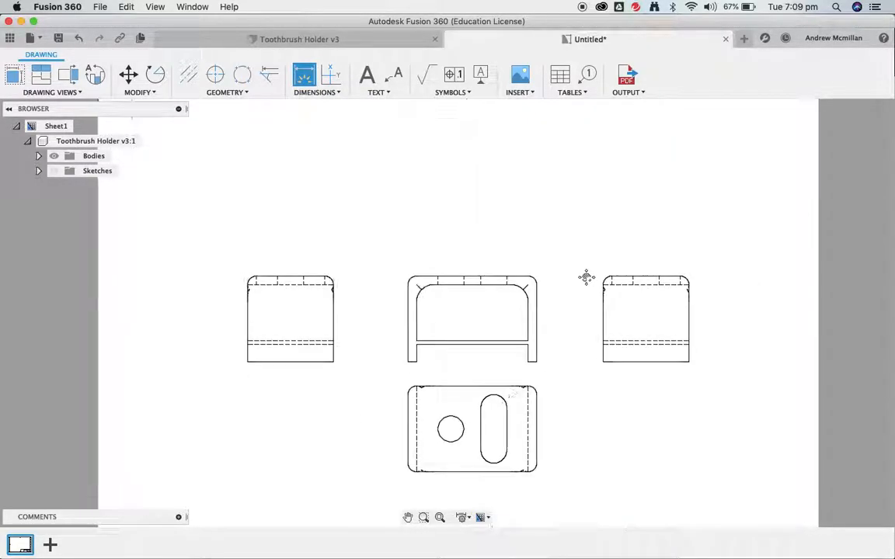
left_click(61, 42)
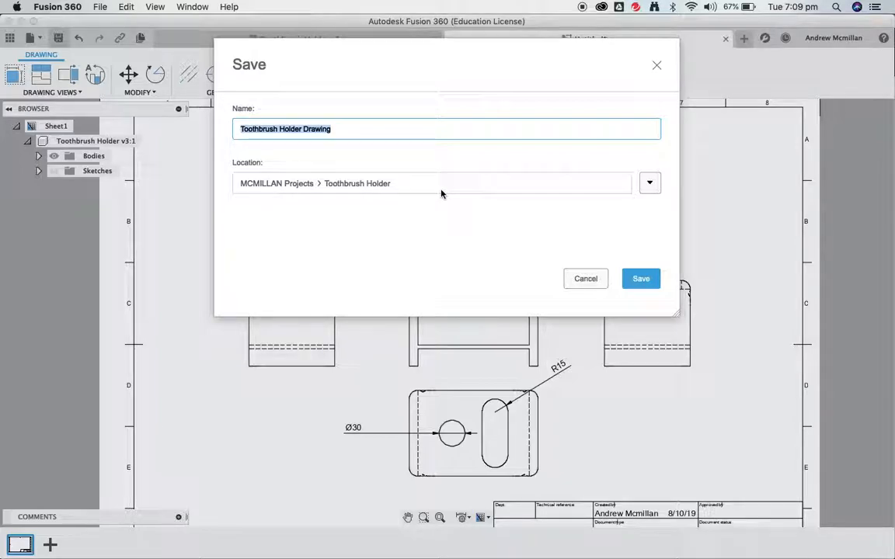
left_click(645, 278)
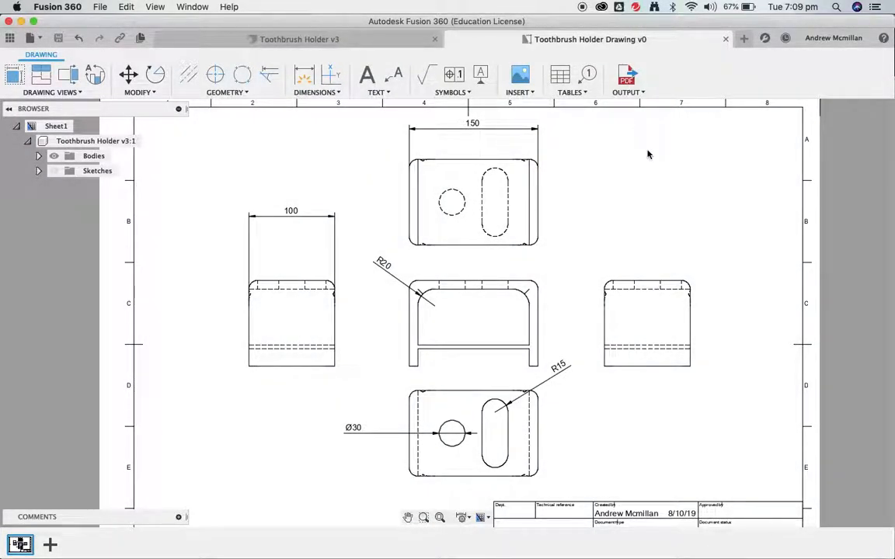
Step: Start outputting the drawing as a PDF file
left_click(643, 92)
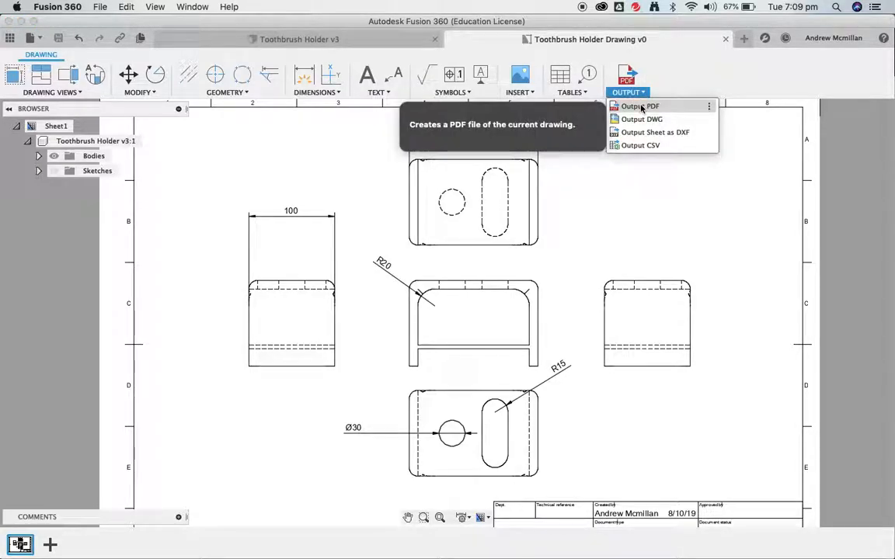
left_click(641, 107)
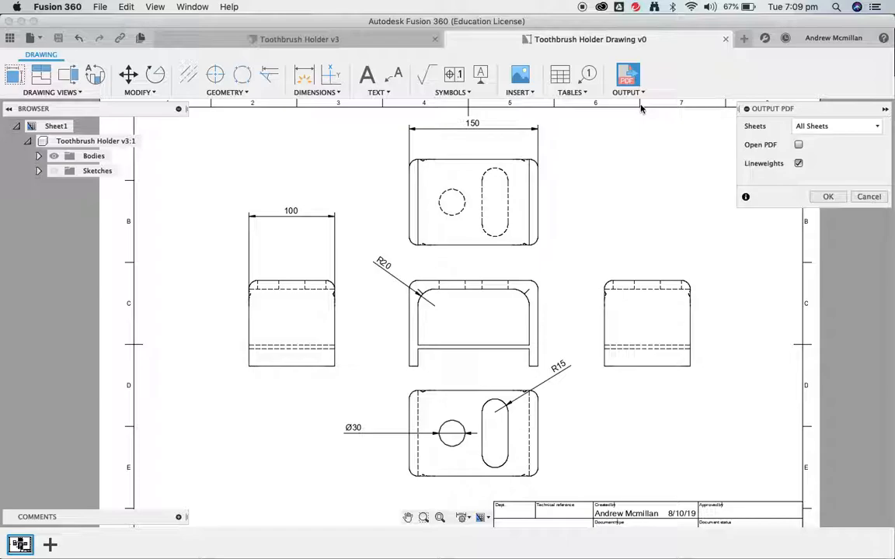